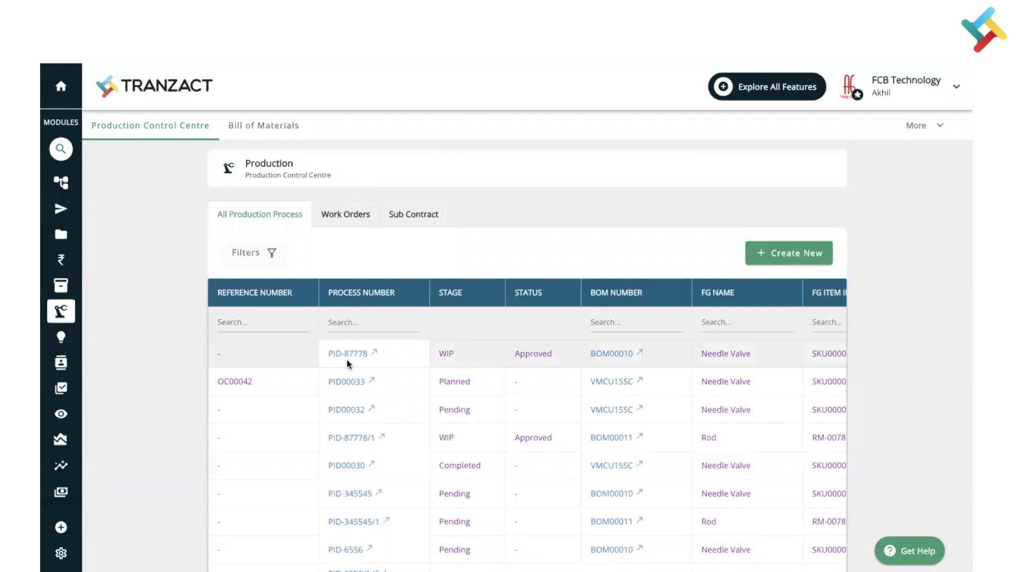
- Show the open work orders list, OC00034 to OC00045, in the production control centre
{"action": "left_click", "coordinate": [340, 217]}
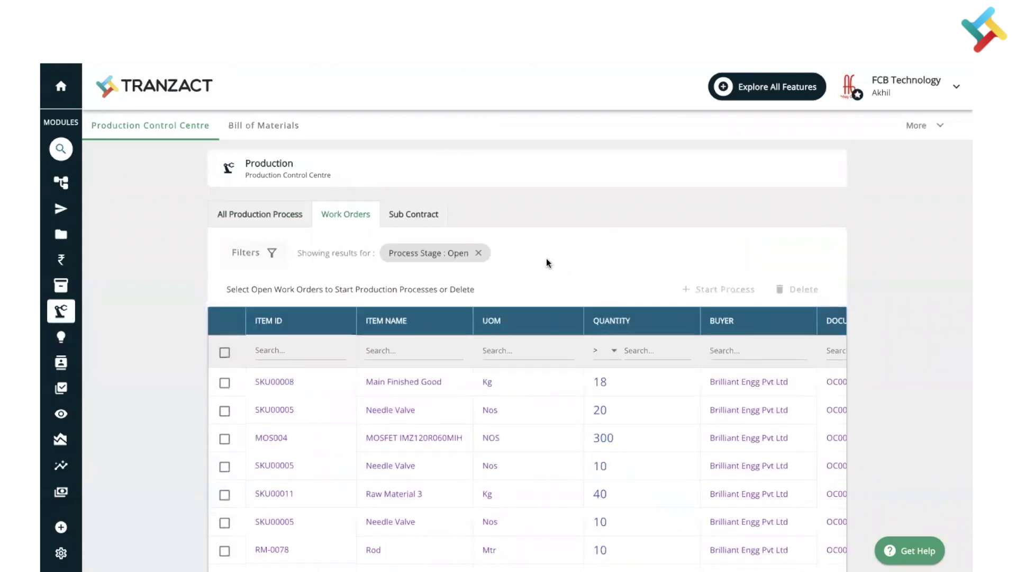
{"action": "scroll", "coordinate": [535, 378], "scroll_direction": "down", "scroll_amount": 2}
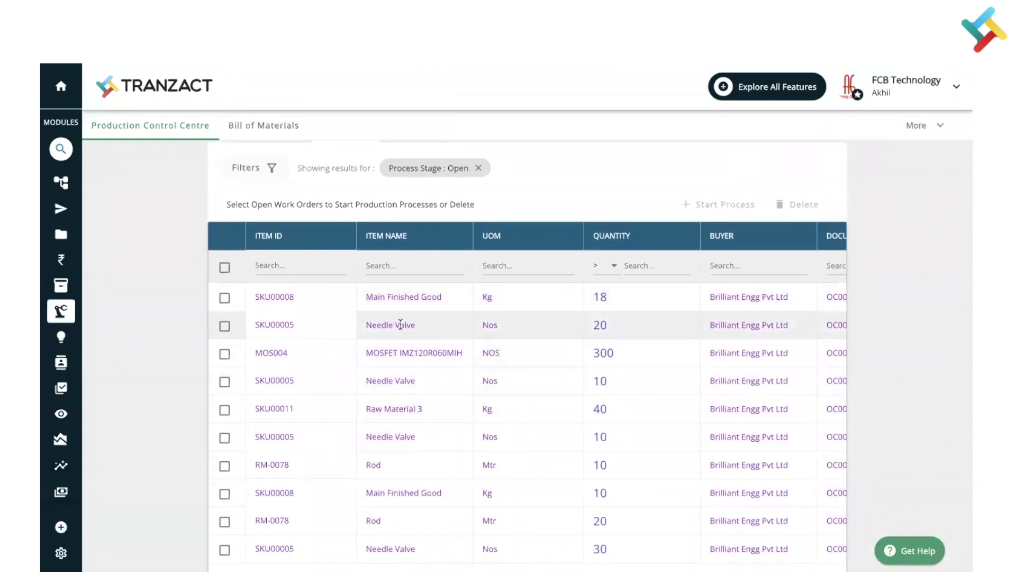
{"action": "scroll", "coordinate": [461, 341], "scroll_direction": "right", "scroll_amount": 3}
{"action": "scroll", "coordinate": [485, 337], "scroll_direction": "right", "scroll_amount": 3}
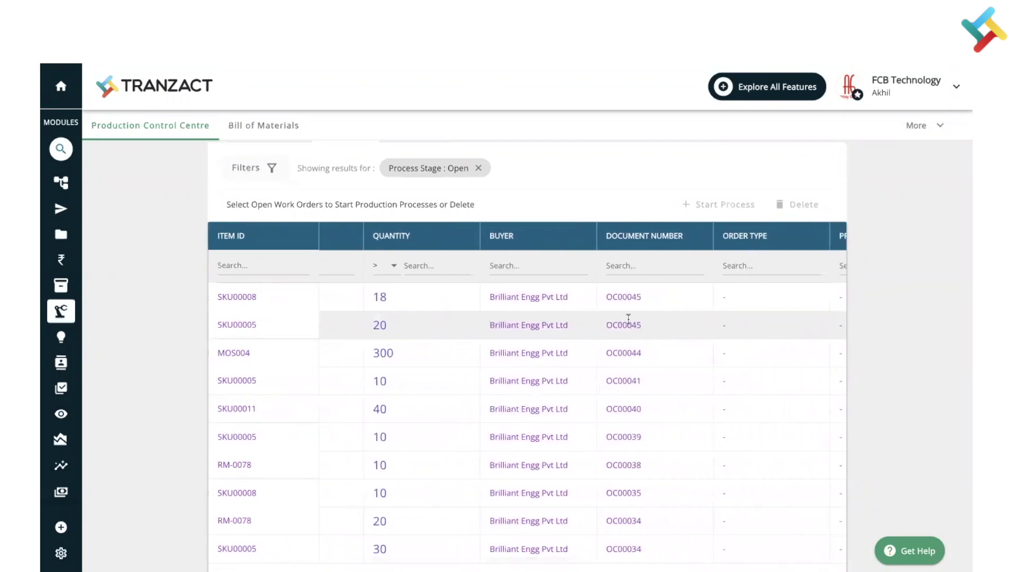
{"action": "scroll", "coordinate": [629, 318], "scroll_direction": "left", "scroll_amount": 6}
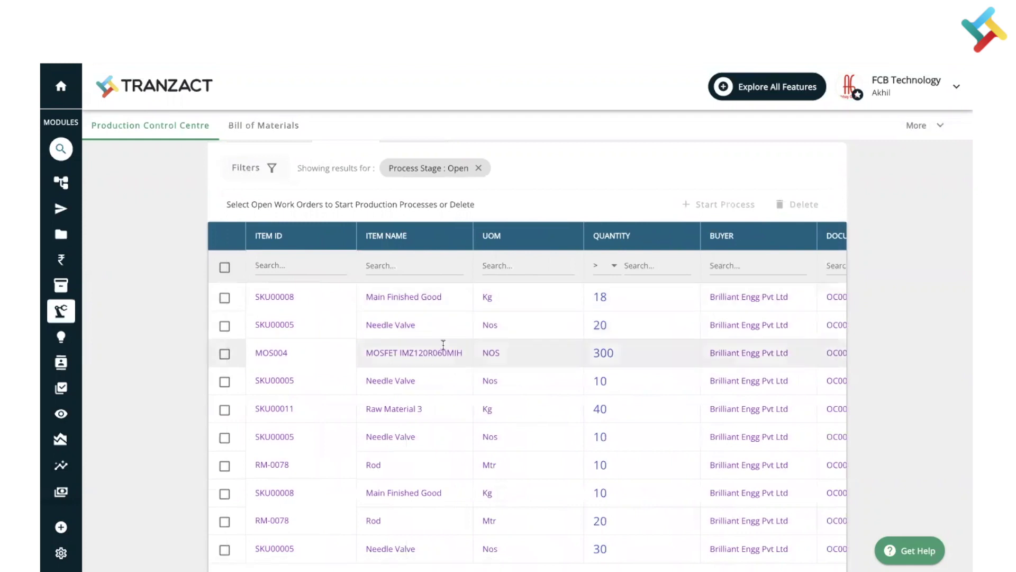
- Select only the 20 Nos Needle Valve order (SKU00005) and start one process from it
{"action": "left_click", "coordinate": [225, 327]}
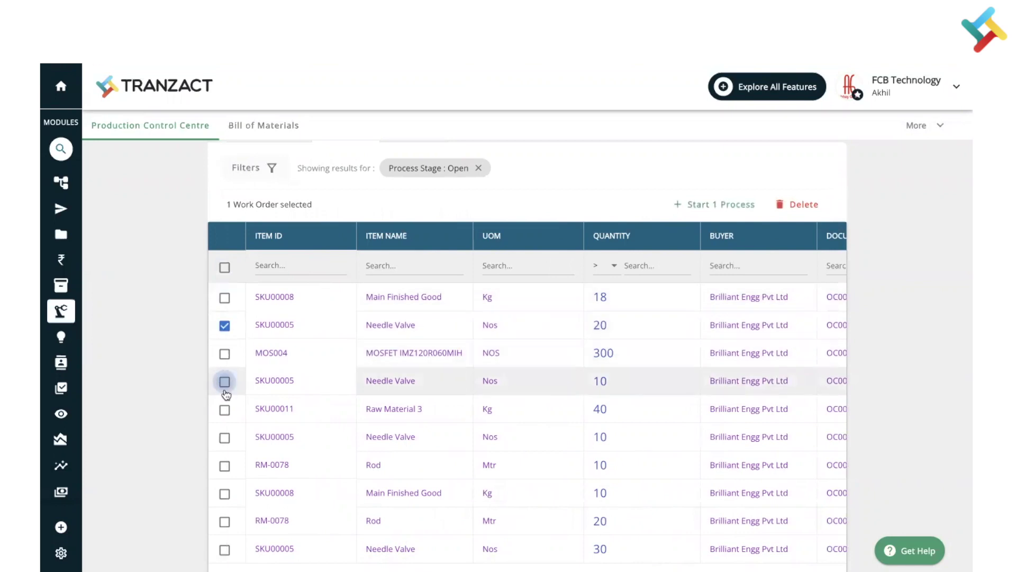
{"action": "left_click", "coordinate": [225, 382]}
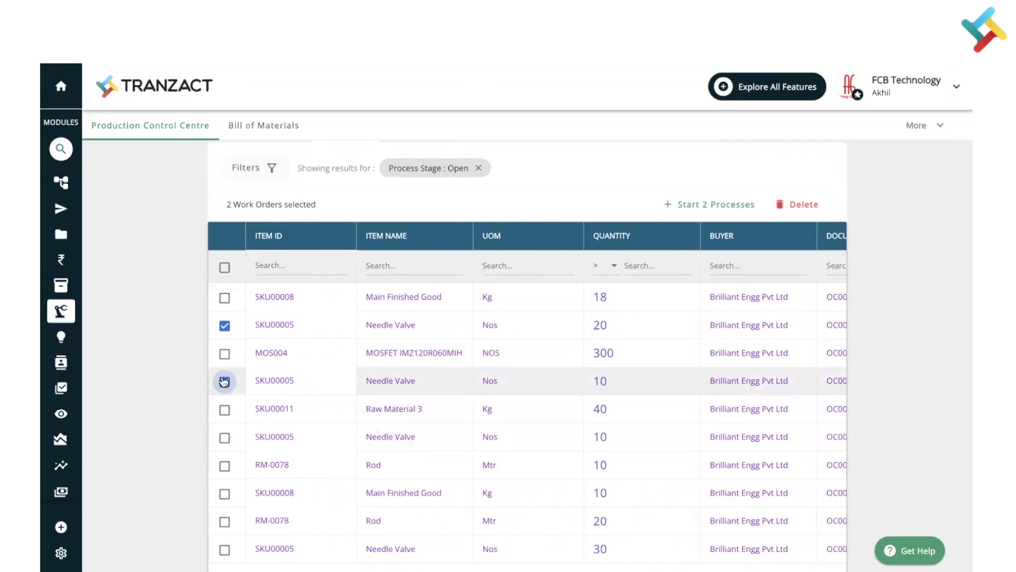
{"action": "left_click", "coordinate": [225, 381]}
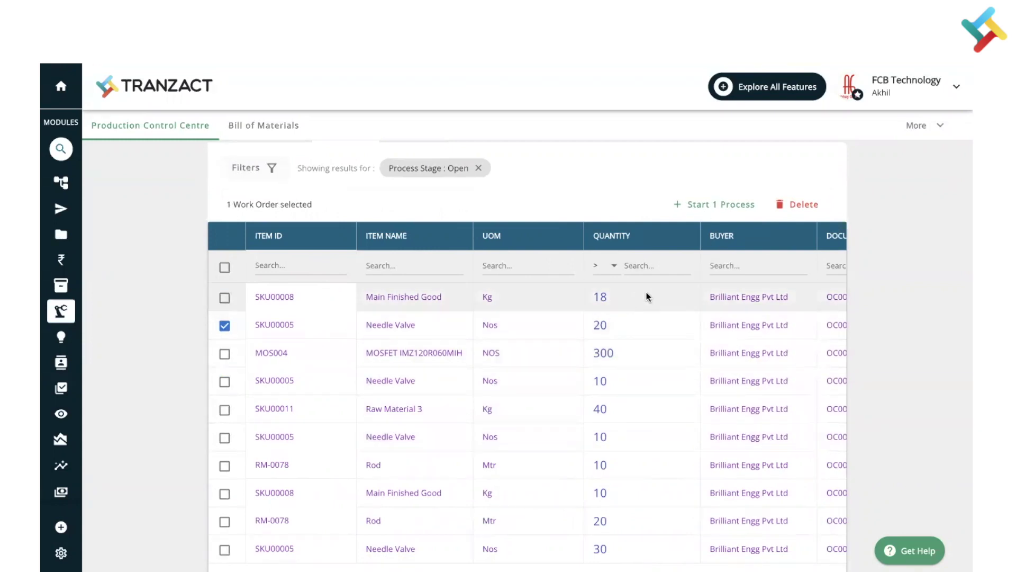
{"action": "left_click", "coordinate": [707, 209]}
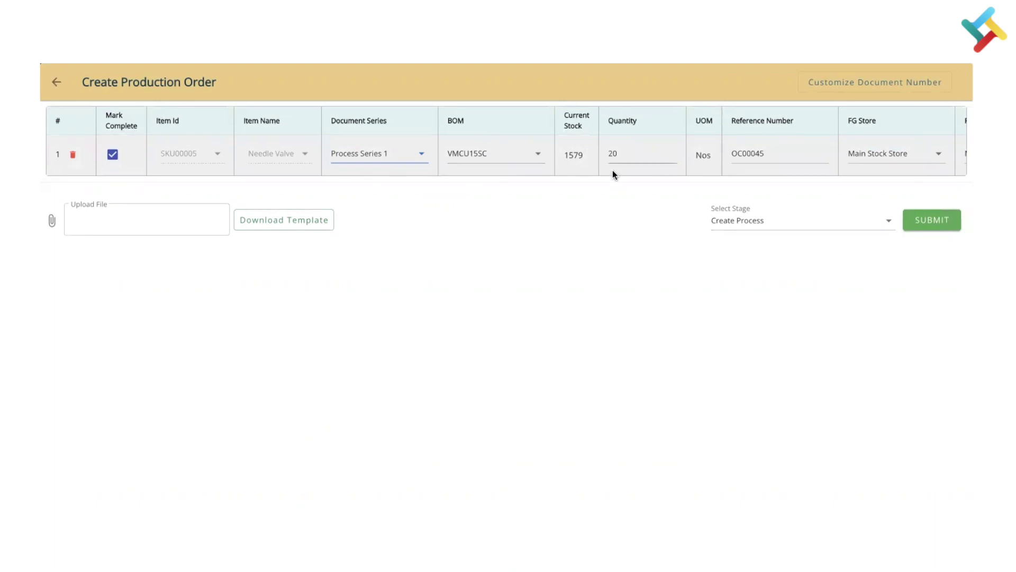
{"action": "scroll", "coordinate": [813, 162], "scroll_direction": "right", "scroll_amount": 3}
{"action": "scroll", "coordinate": [814, 163], "scroll_direction": "right", "scroll_amount": 3}
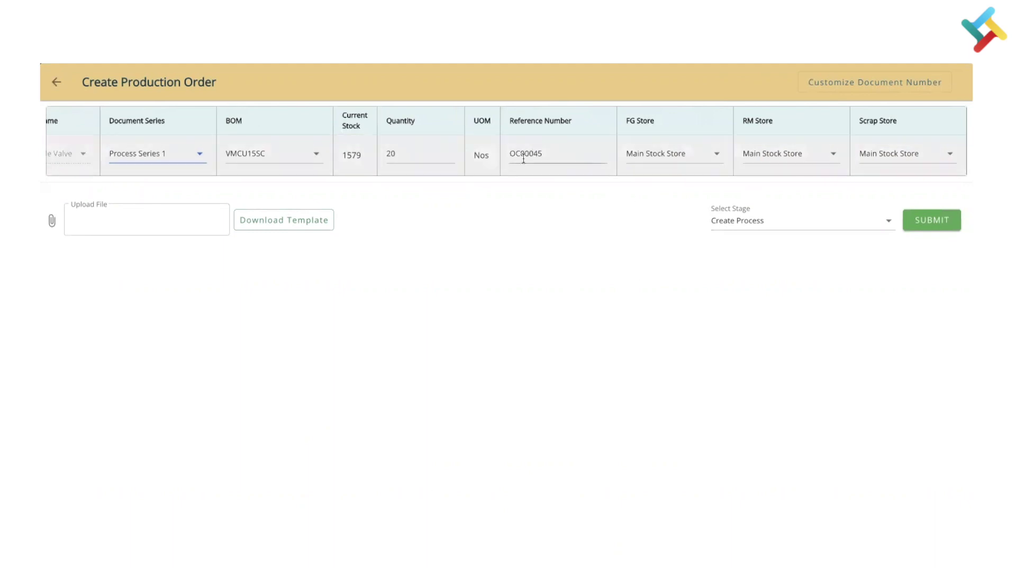
{"action": "scroll", "coordinate": [525, 159], "scroll_direction": "left", "scroll_amount": 5}
{"action": "left_click", "coordinate": [617, 154]}
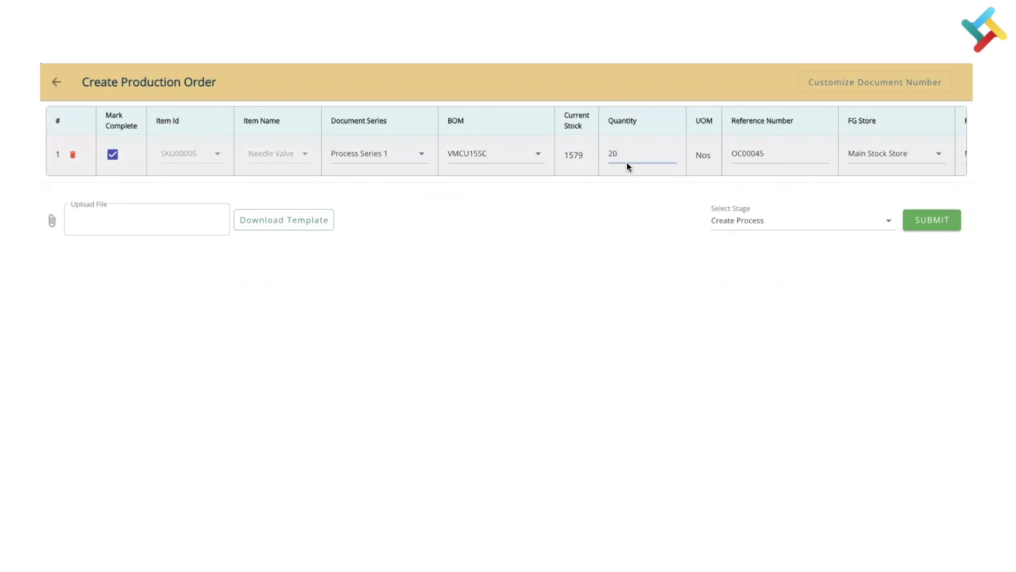
{"action": "key", "text": "BackSpace"}
{"action": "key", "text": "BackSpace"}
{"action": "type", "text": "10"}
{"action": "left_click", "coordinate": [615, 191]}
{"action": "left_click", "coordinate": [113, 155]}
{"action": "left_click", "coordinate": [113, 154]}
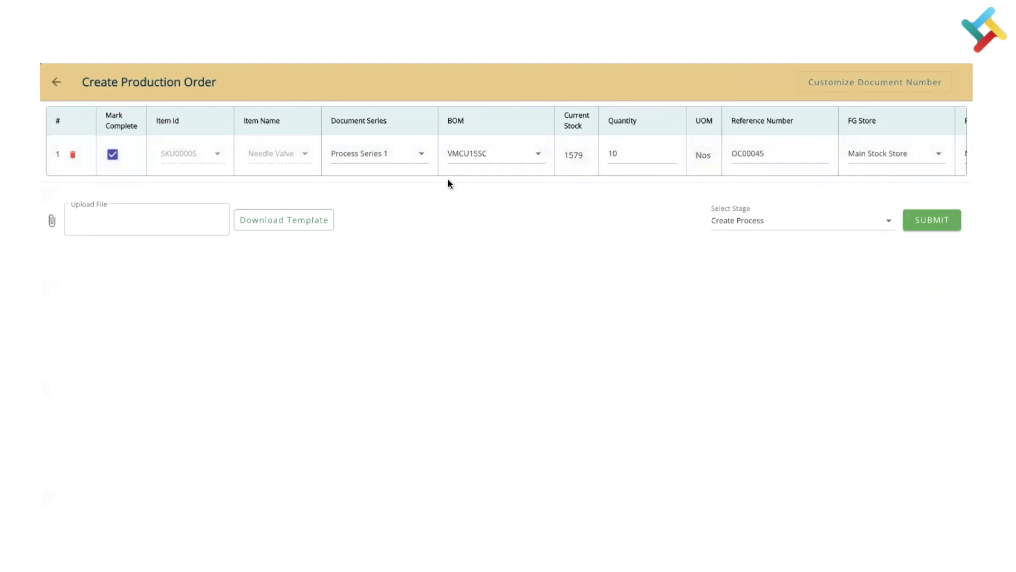
{"action": "double_click", "coordinate": [614, 154]}
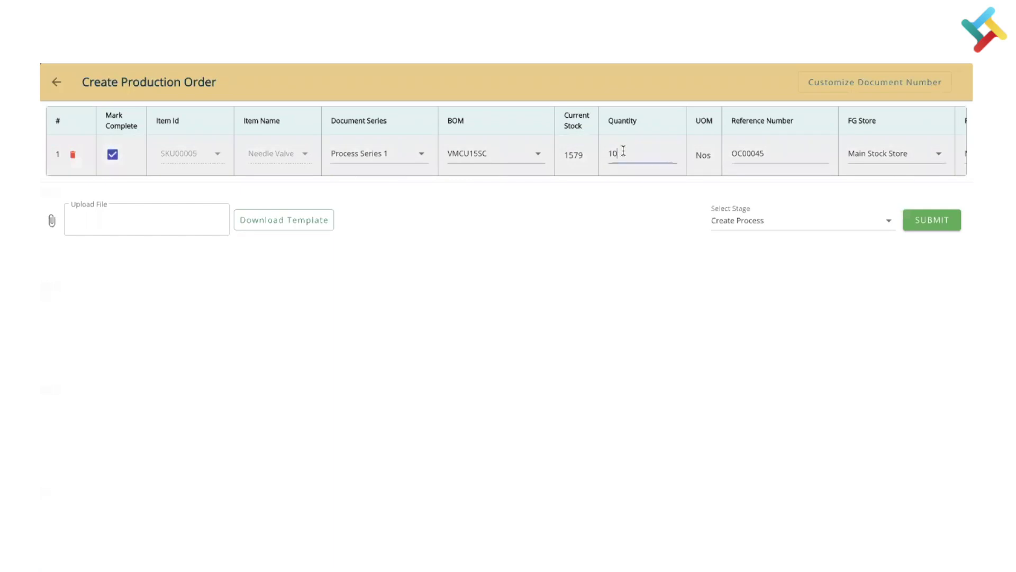
{"action": "type", "text": "20"}
{"action": "left_click", "coordinate": [556, 294]}
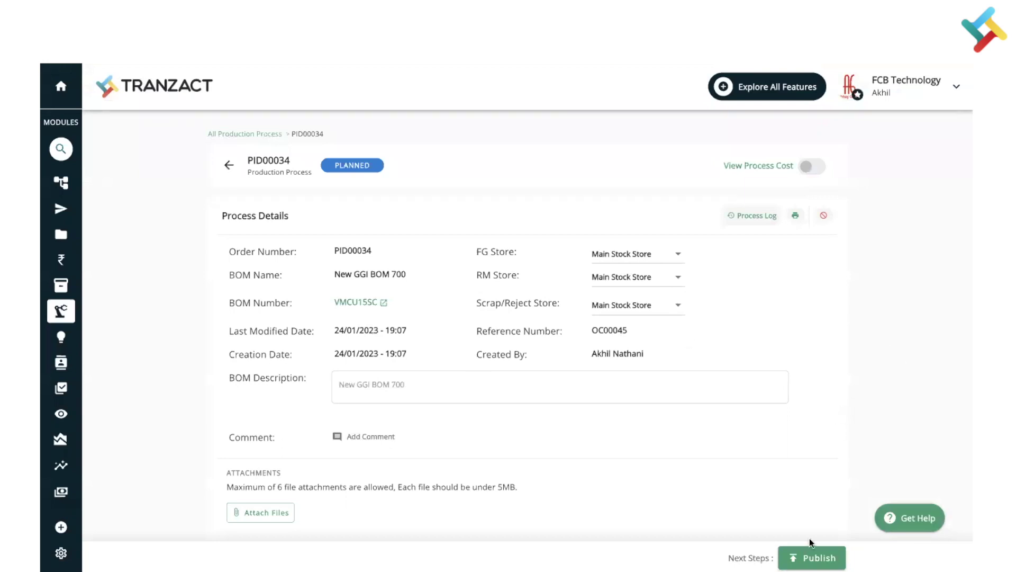
- Publish planned production process PID00034 and confirm the publish dialog
{"action": "left_click", "coordinate": [797, 556]}
{"action": "left_click", "coordinate": [577, 365]}
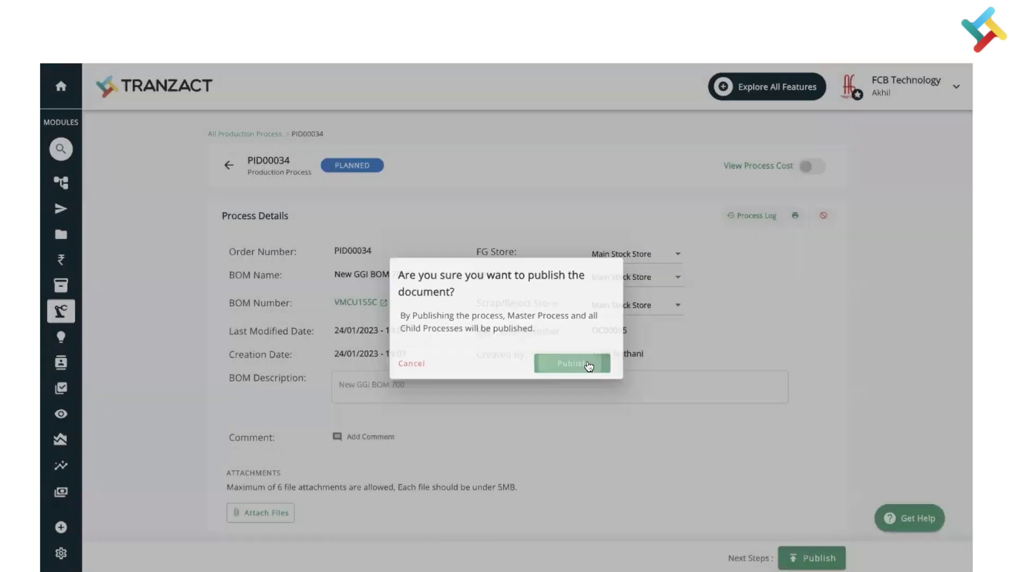
{"action": "scroll", "coordinate": [656, 412], "scroll_direction": "down", "scroll_amount": 4}
{"action": "scroll", "coordinate": [655, 411], "scroll_direction": "down", "scroll_amount": 4}
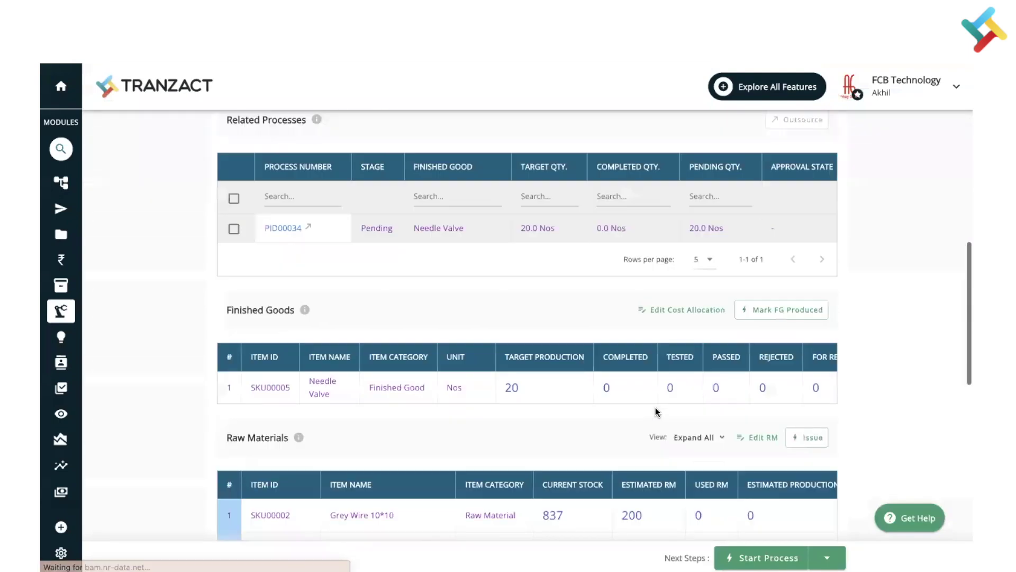
{"action": "scroll", "coordinate": [657, 411], "scroll_direction": "down", "scroll_amount": 3}
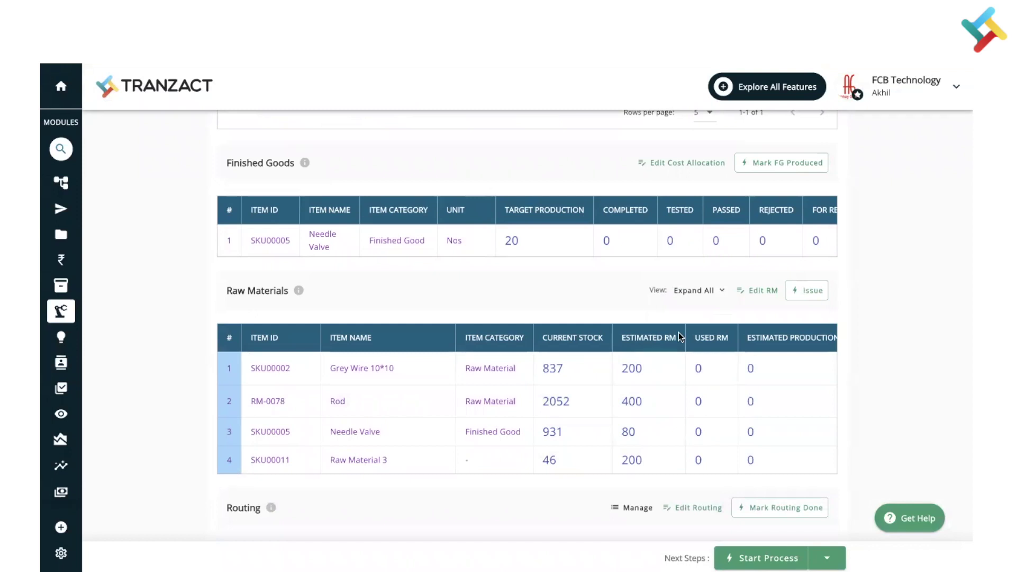
{"action": "scroll", "coordinate": [679, 332], "scroll_direction": "up", "scroll_amount": 10}
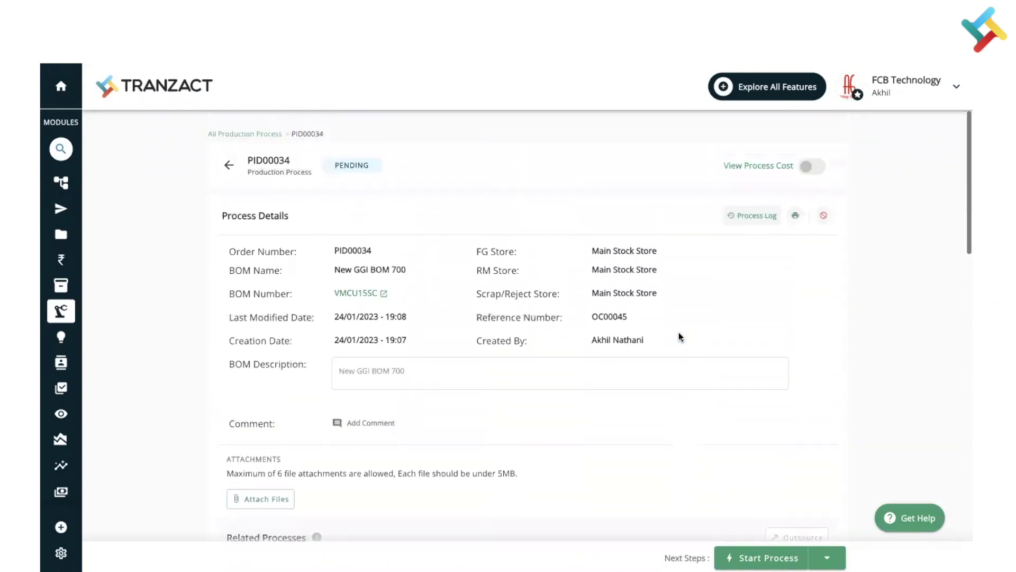